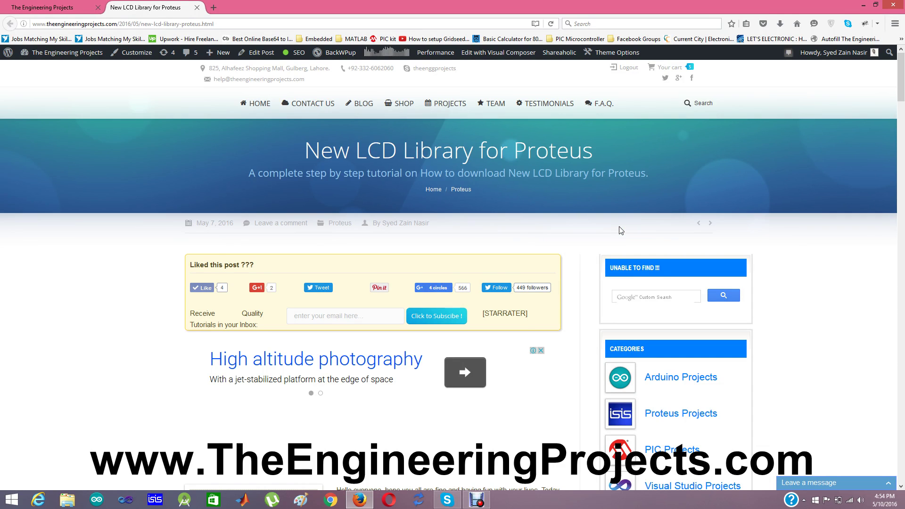
Step: Scroll through the New LCD Library tutorial page to find the project download link
scroll(621, 230, "down", 1)
scroll(620, 229, "down", 5)
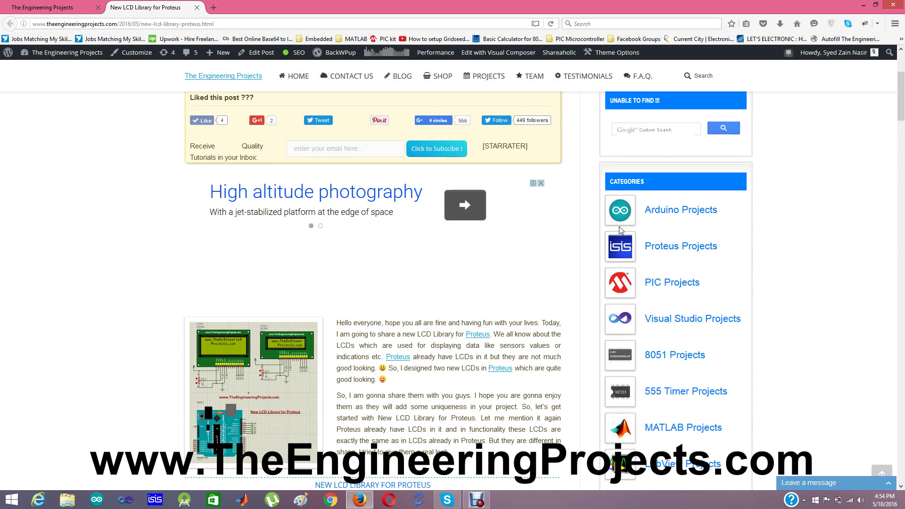
scroll(619, 227, "down", 6)
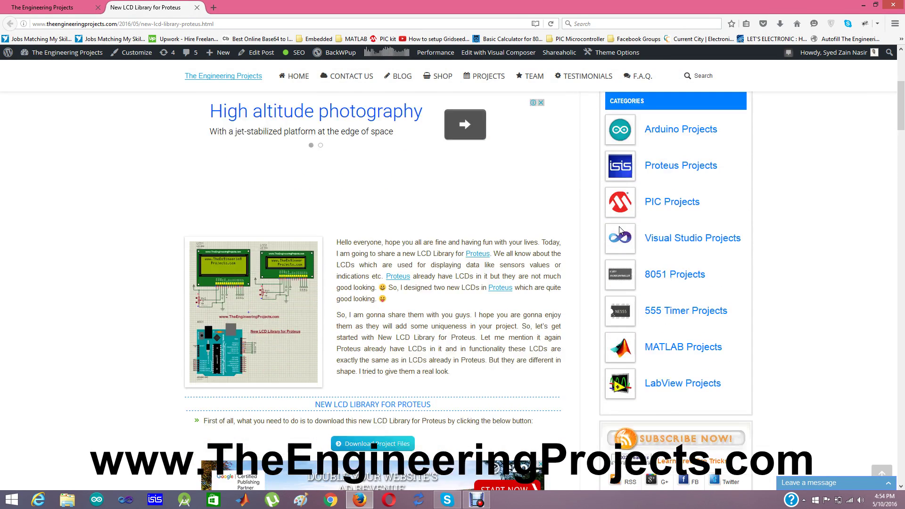
scroll(621, 230, "down", 10)
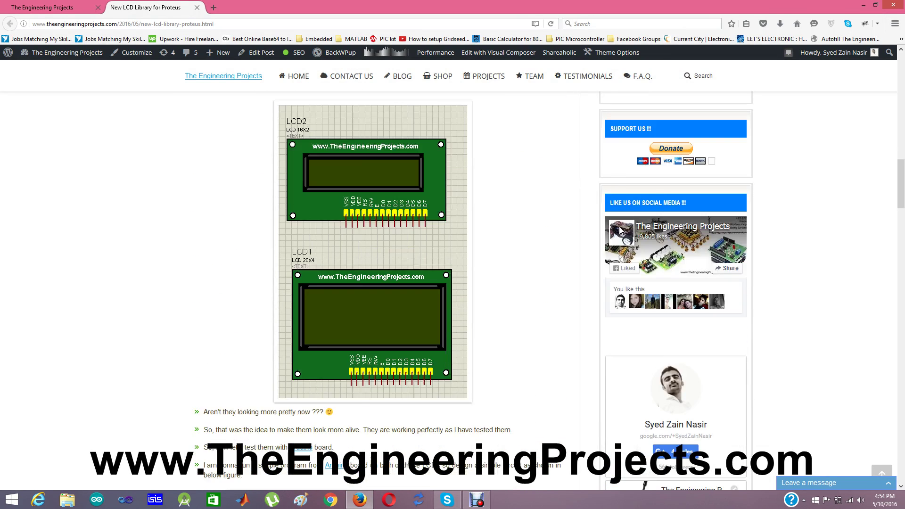
scroll(618, 226, "up", 2)
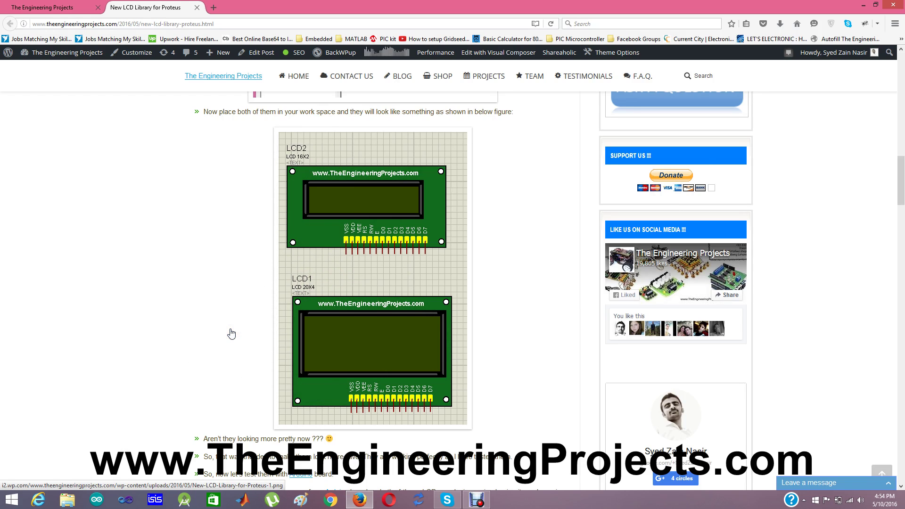
scroll(232, 333, "up", 1)
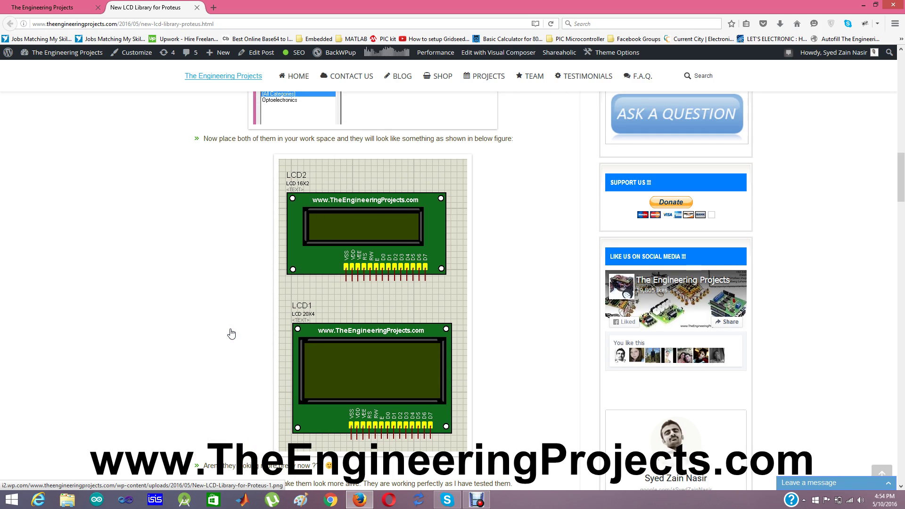
scroll(232, 334, "up", 1)
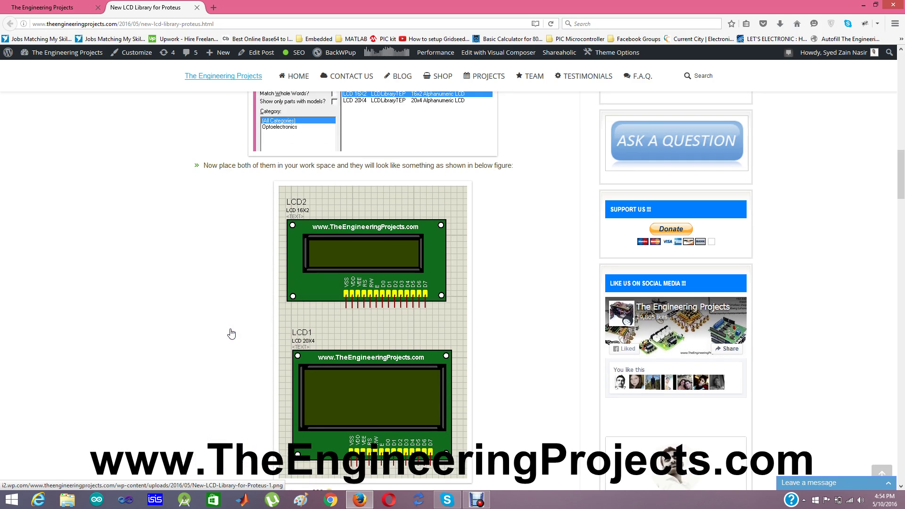
scroll(231, 334, "up", 13)
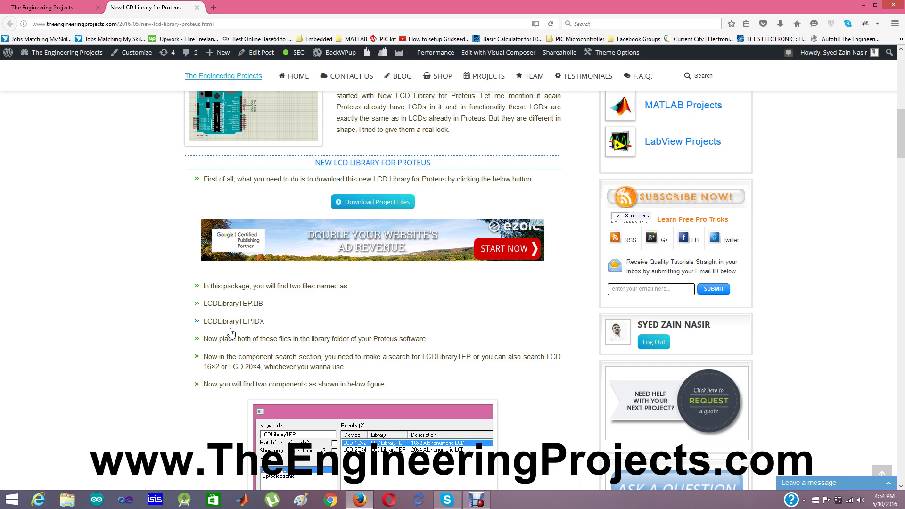
scroll(252, 128, "up", 1)
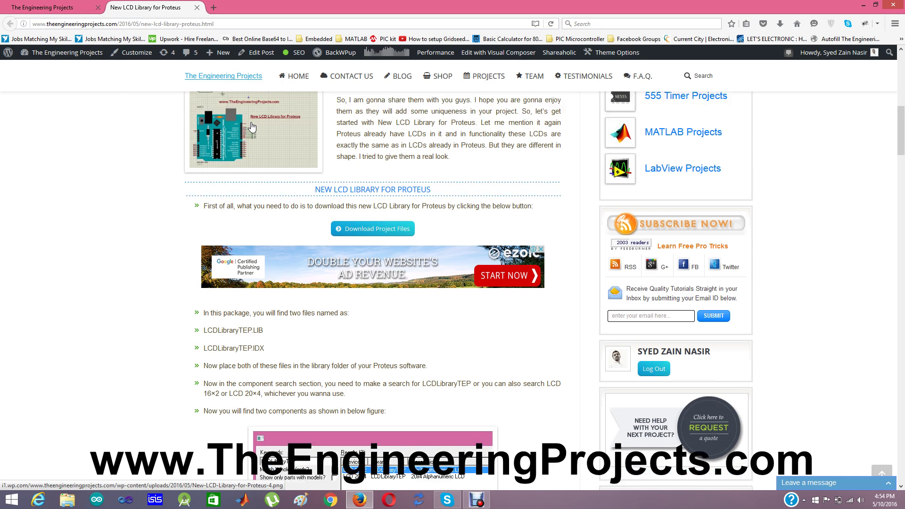
scroll(252, 127, "up", 14)
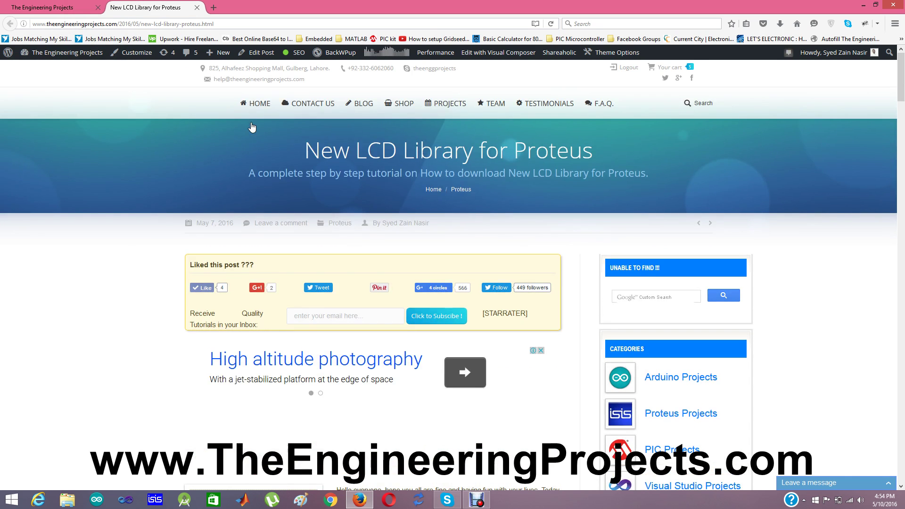
scroll(412, 211, "down", 1)
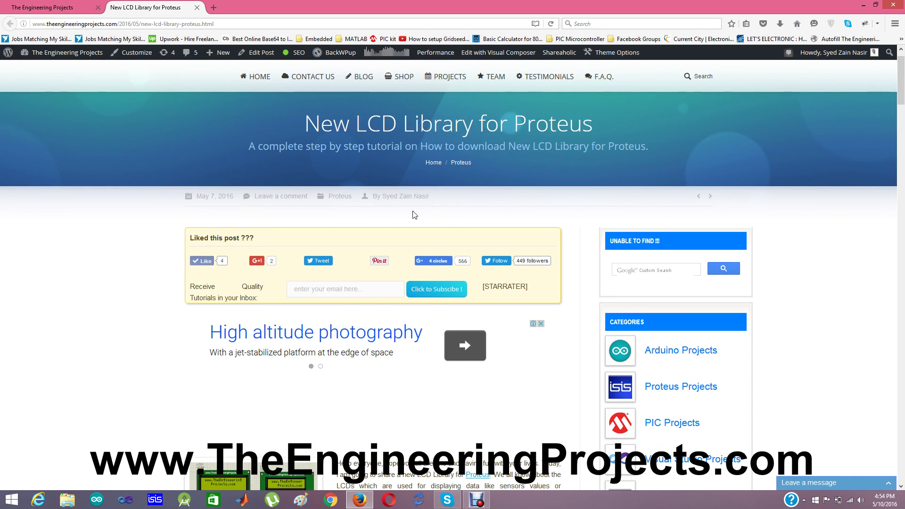
scroll(414, 215, "down", 11)
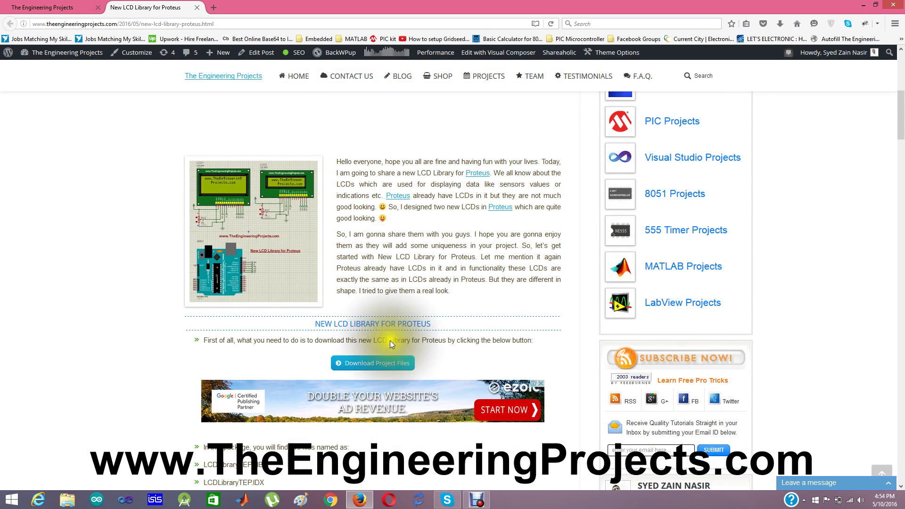
Step: Download New LCD Library for Proteus.rar and open it in WinRAR, dismissing the license reminder
left_click(375, 367)
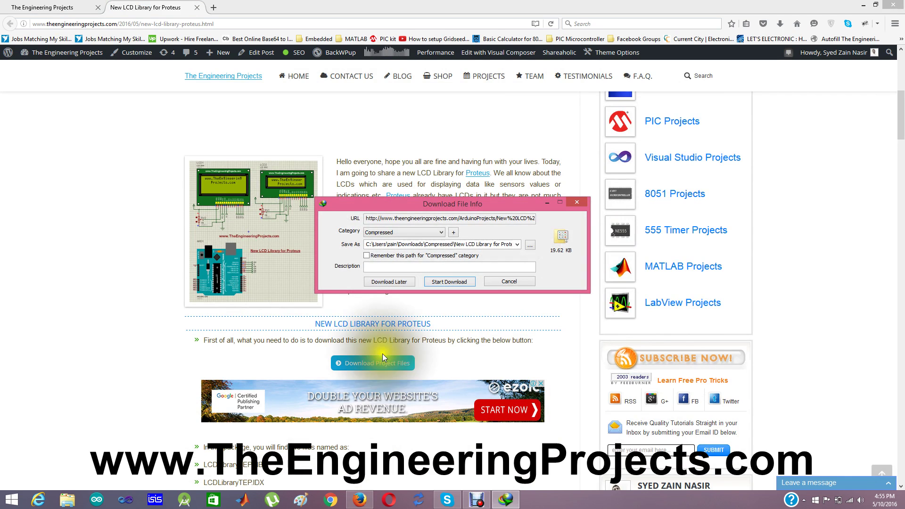
left_click(448, 282)
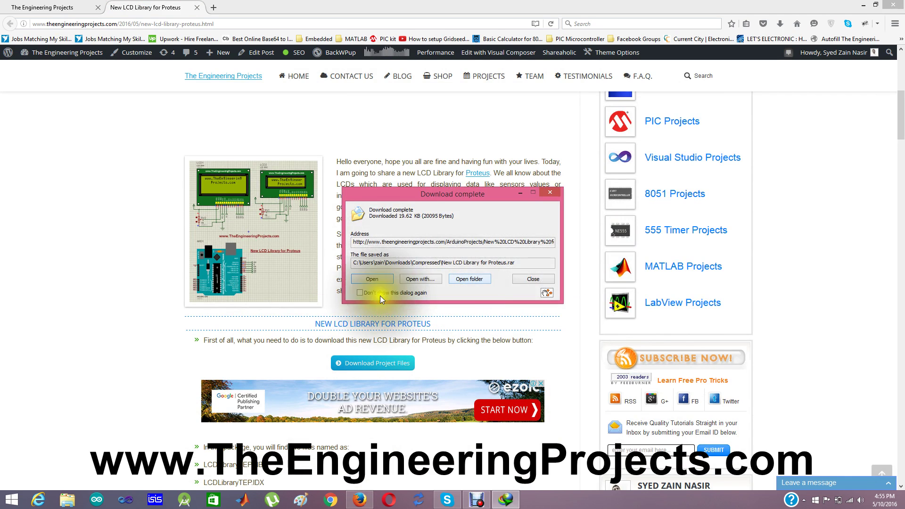
left_click(371, 279)
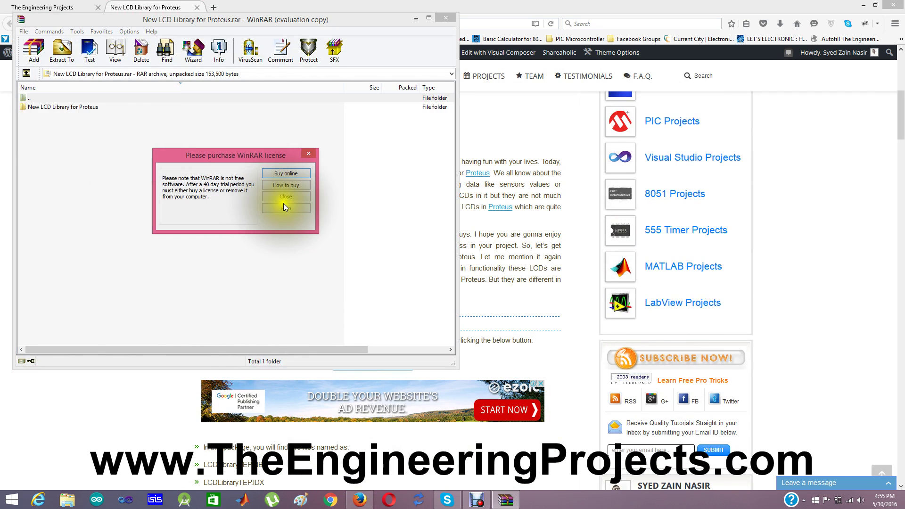
left_click(286, 198)
Step: Open the archive's Library folder and select LCDLibraryTEP.LIB and LCDLibraryTEP.IDX
left_click(77, 107)
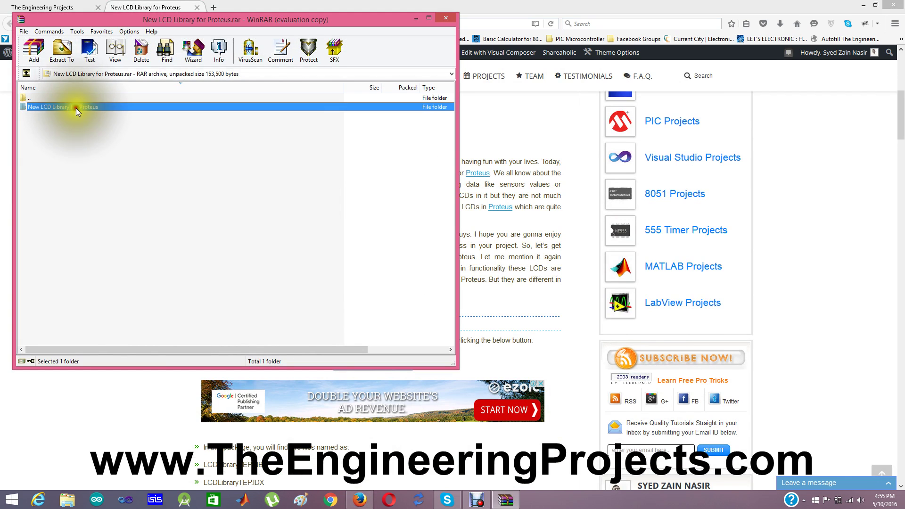
double_click(77, 110)
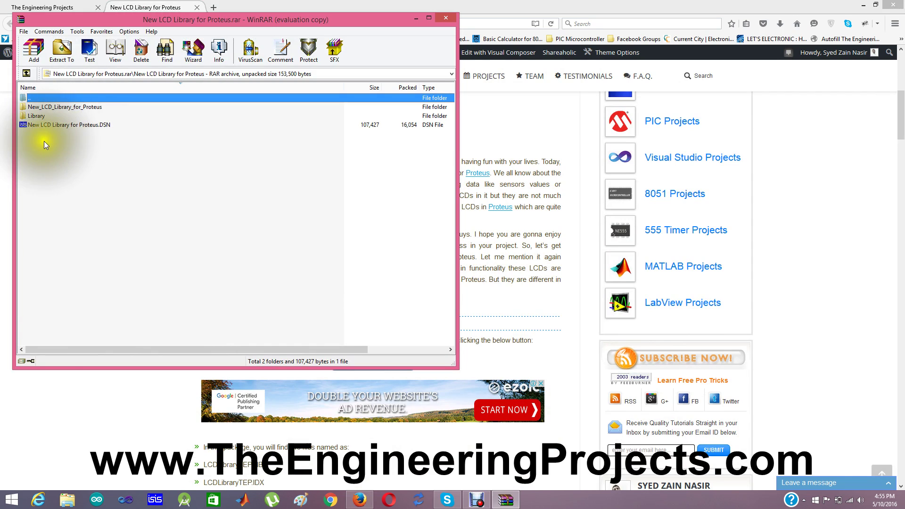
double_click(33, 117)
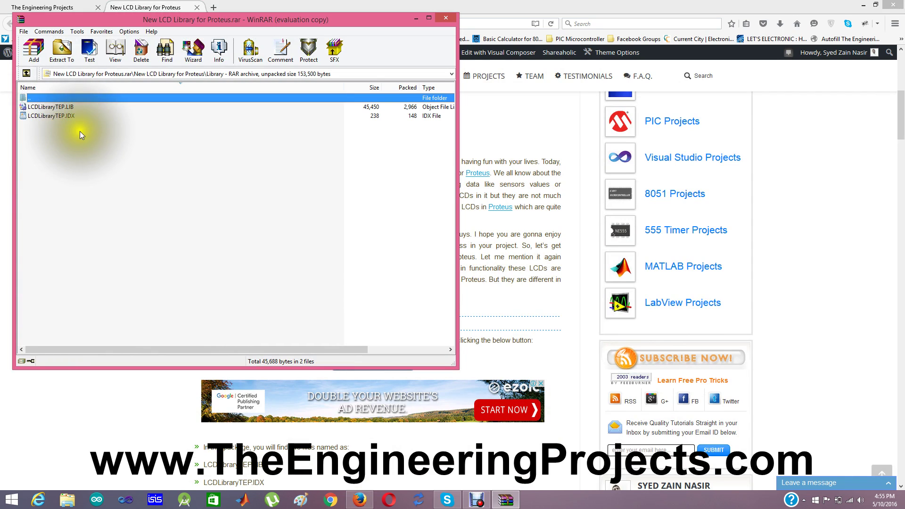
left_click_drag(80, 132, 56, 105)
Step: Extract both LCDLibraryTEP files to Program Files (x86)\Labcenter Electronics\Proteus 7 Professional\LIBRARY, overwriting all existing copies
left_click(62, 50)
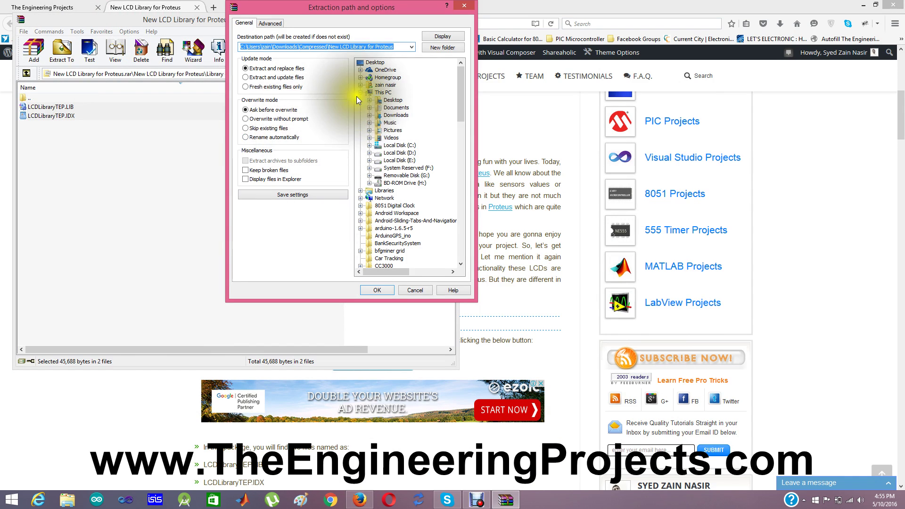
left_click(370, 145)
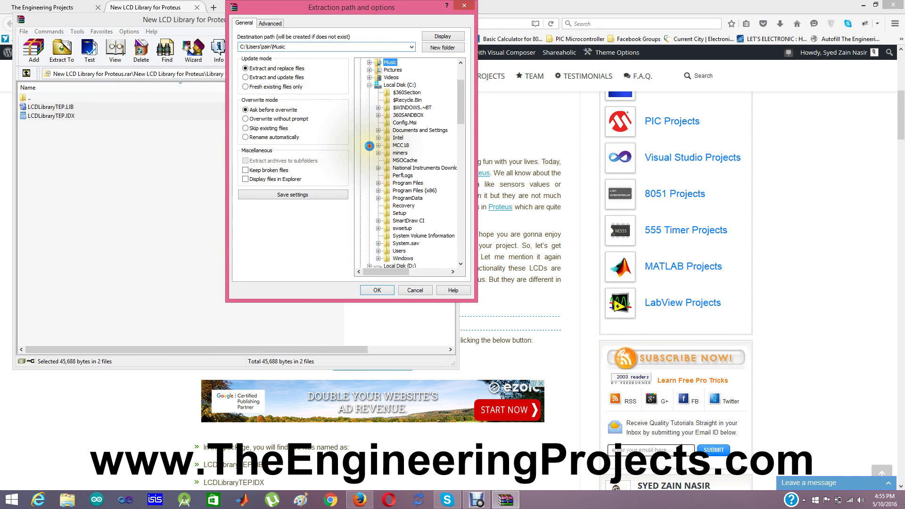
left_click(378, 191)
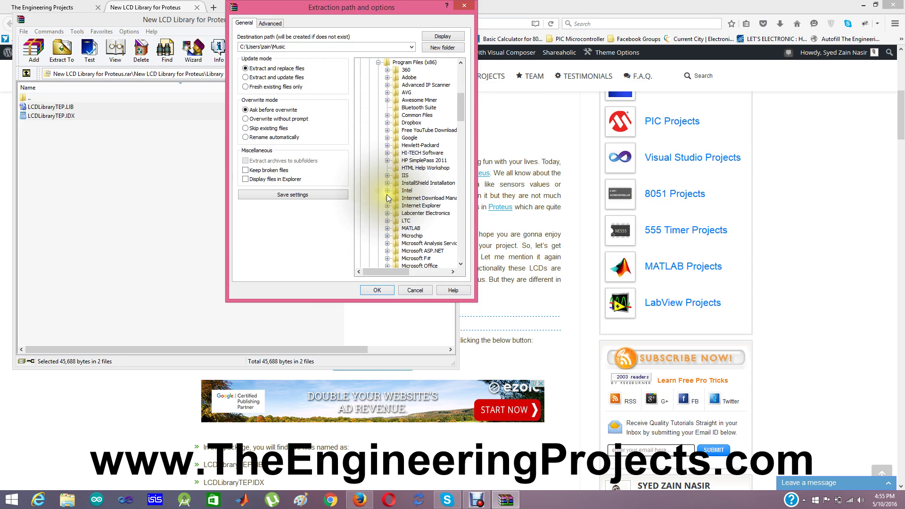
left_click(388, 213)
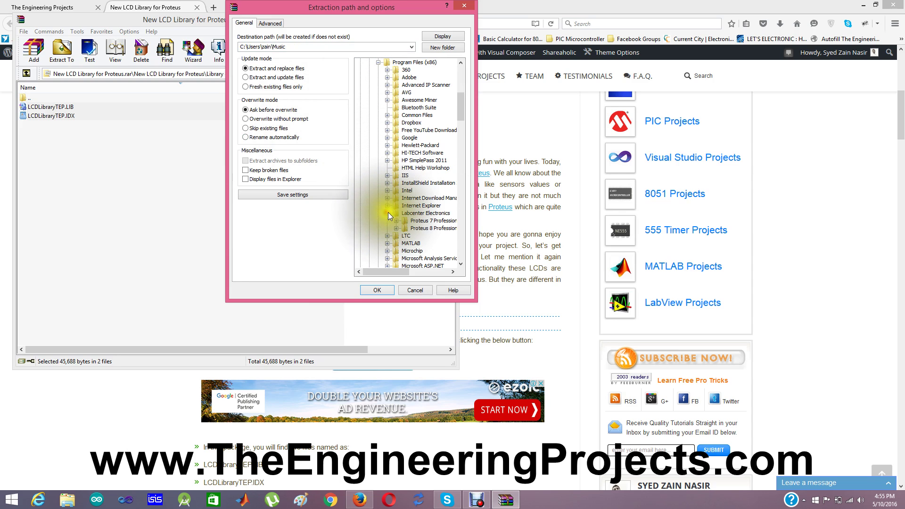
left_click(396, 221)
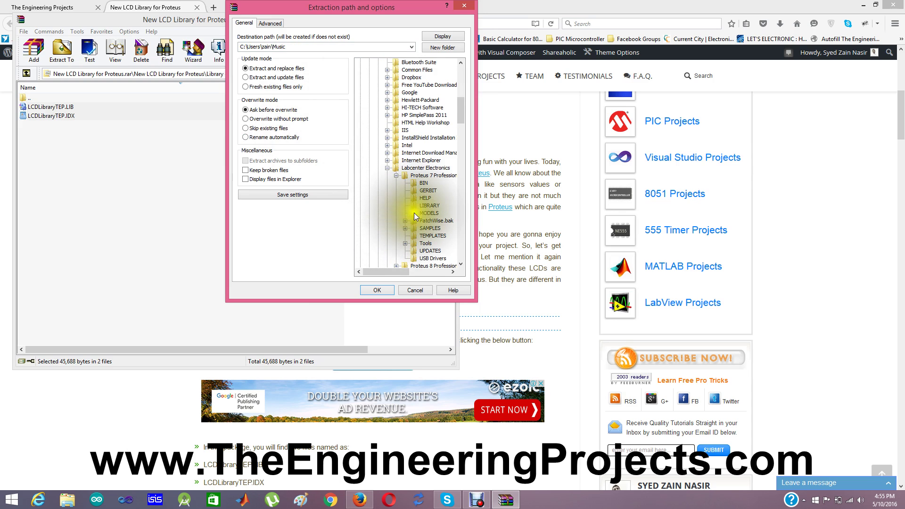
left_click(427, 206)
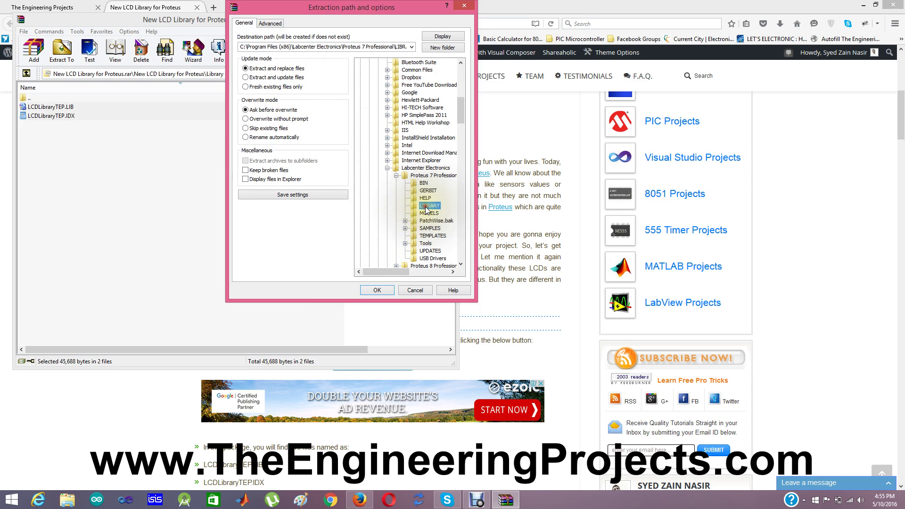
left_click(381, 290)
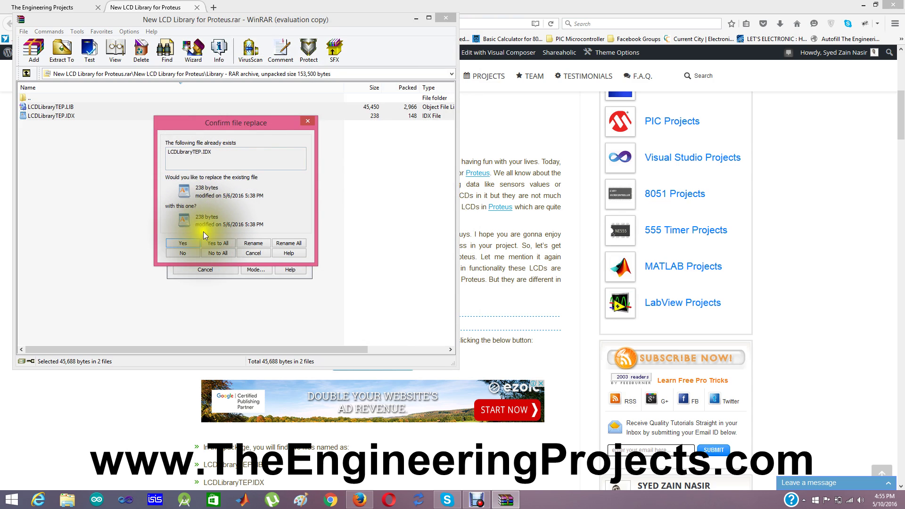
left_click(217, 241)
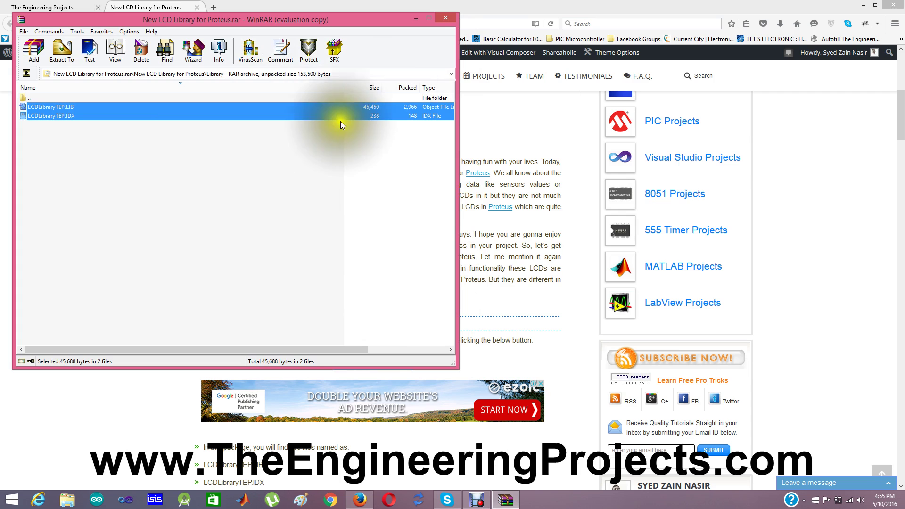
Step: Close WinRAR, launch ISIS and add LCD 16X2 and LCD 20X4 to the device list
left_click(447, 18)
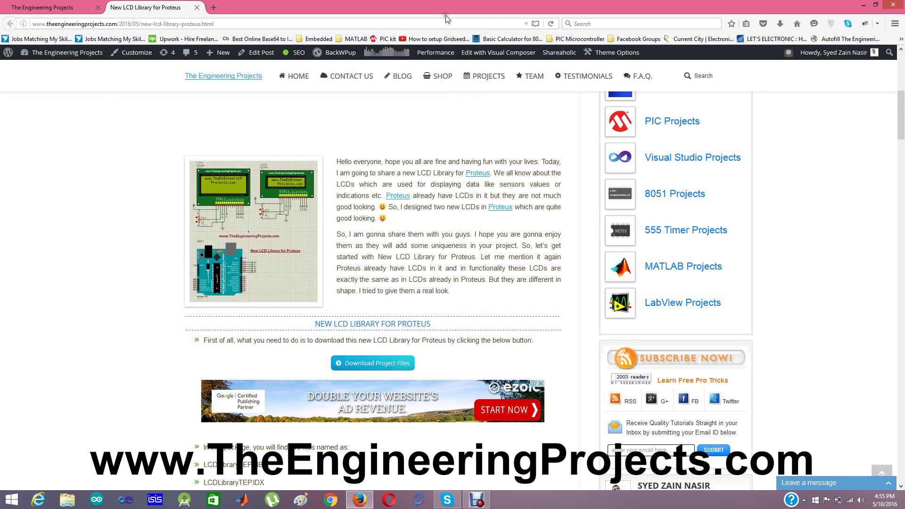
left_click(152, 499)
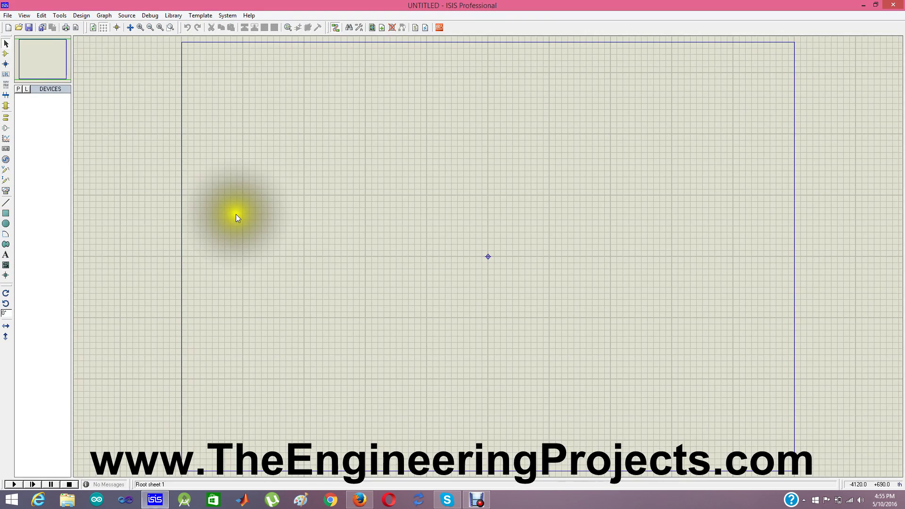
left_click(18, 88)
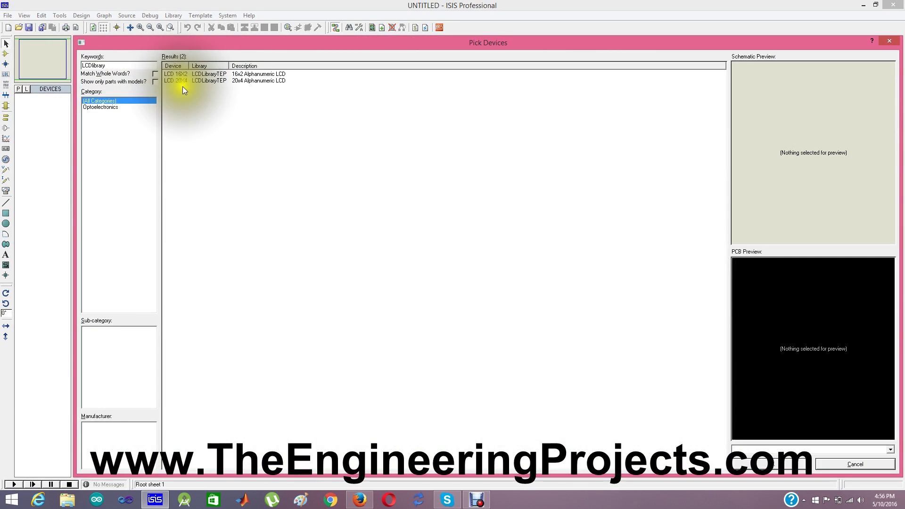
left_click(184, 74)
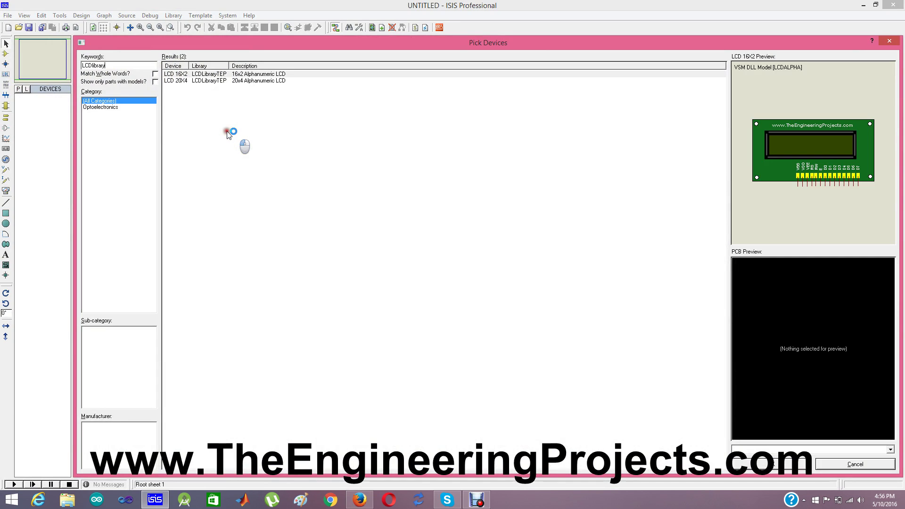
left_click(200, 74)
left_click(181, 78)
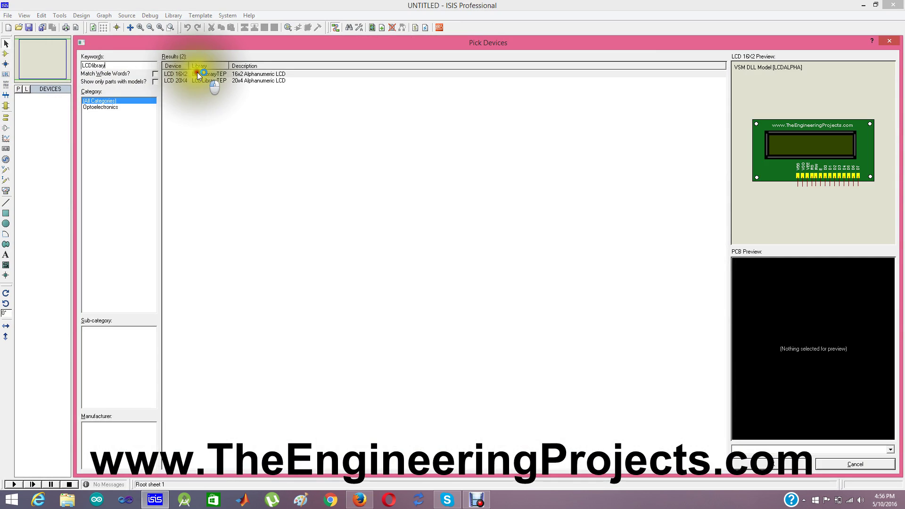
left_click(196, 75)
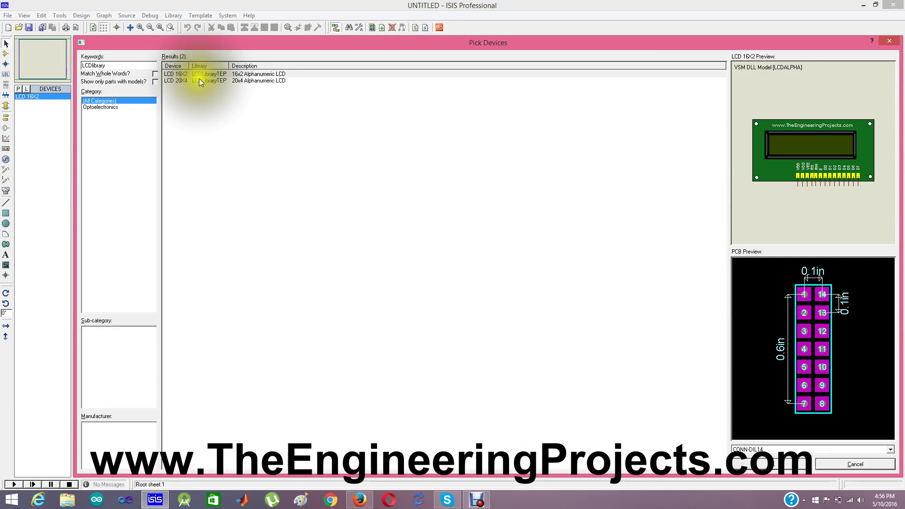
double_click(200, 80)
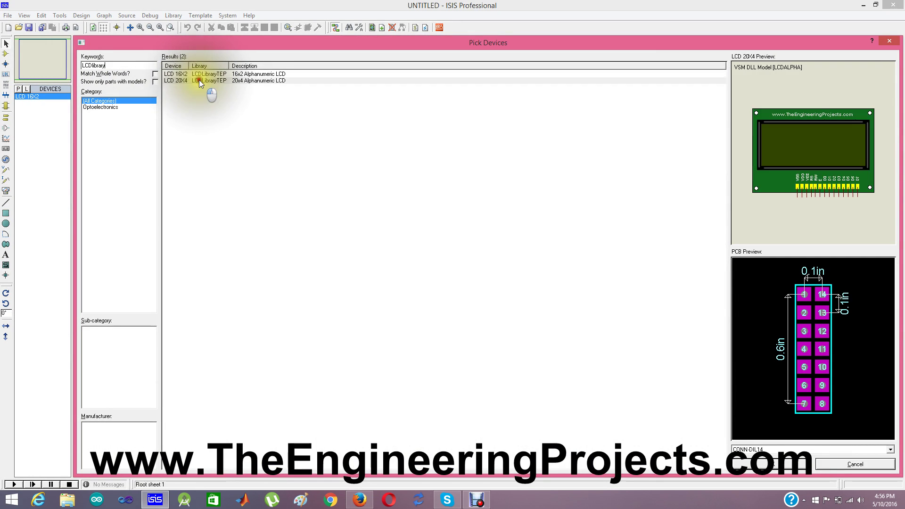
left_click(890, 41)
Step: Place two LCD 20X4 displays and one LCD 16X2 (LCD3) on the sheet
left_click(386, 132)
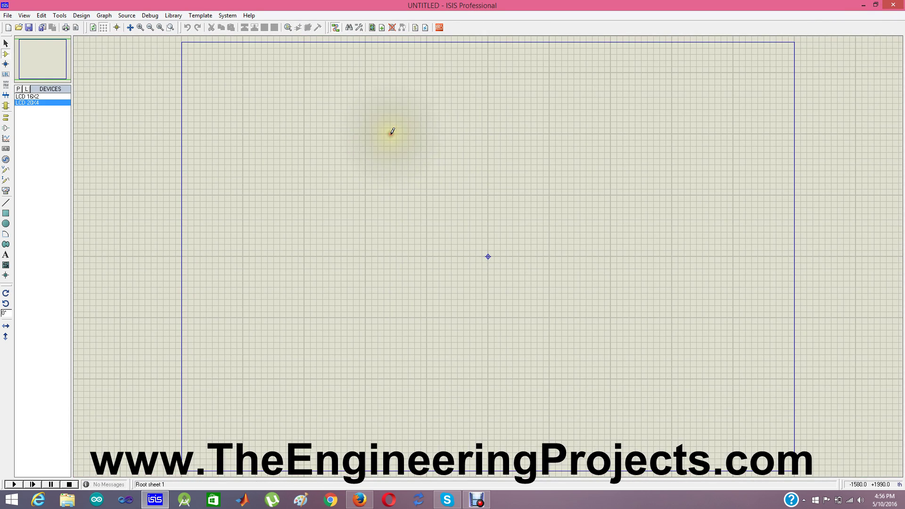
left_click(493, 119)
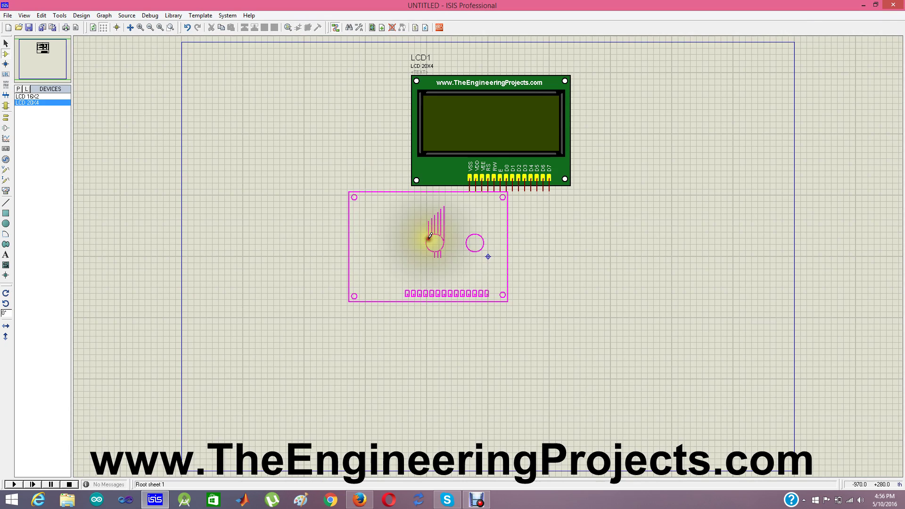
left_click(509, 296)
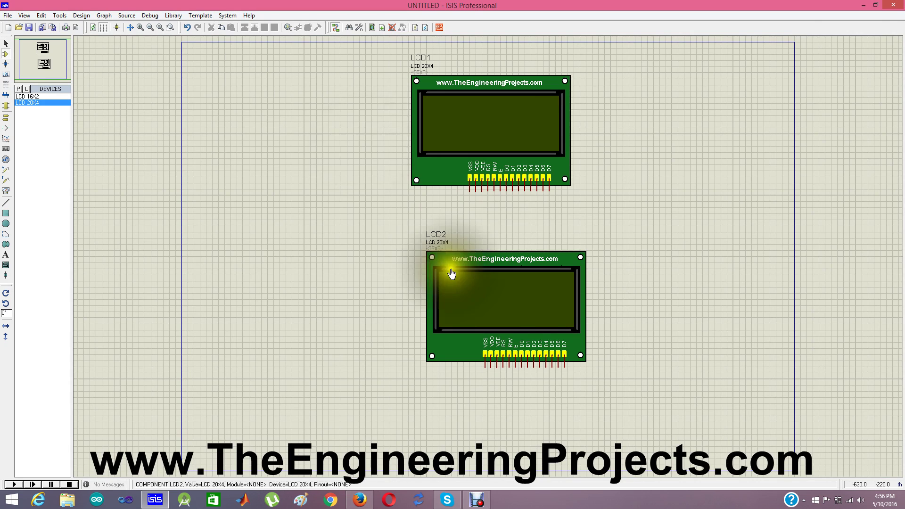
left_click(36, 95)
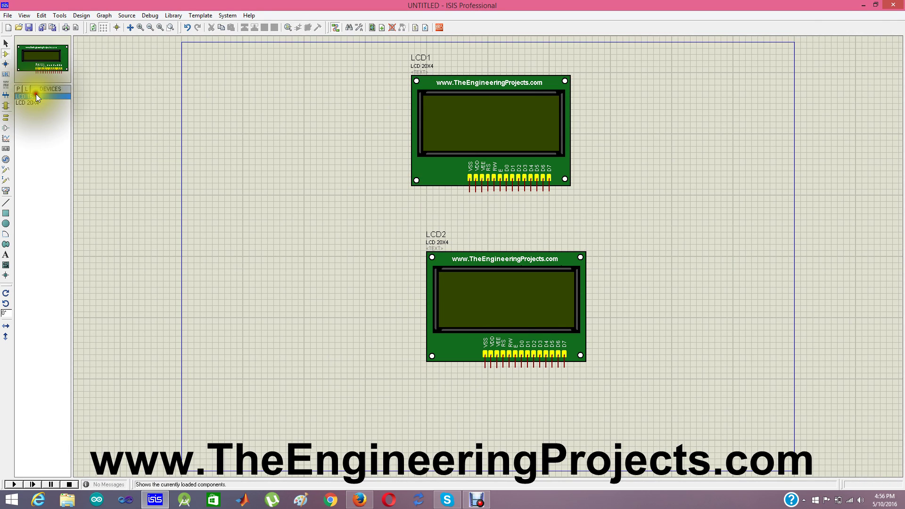
left_click(313, 216)
left_click(314, 223)
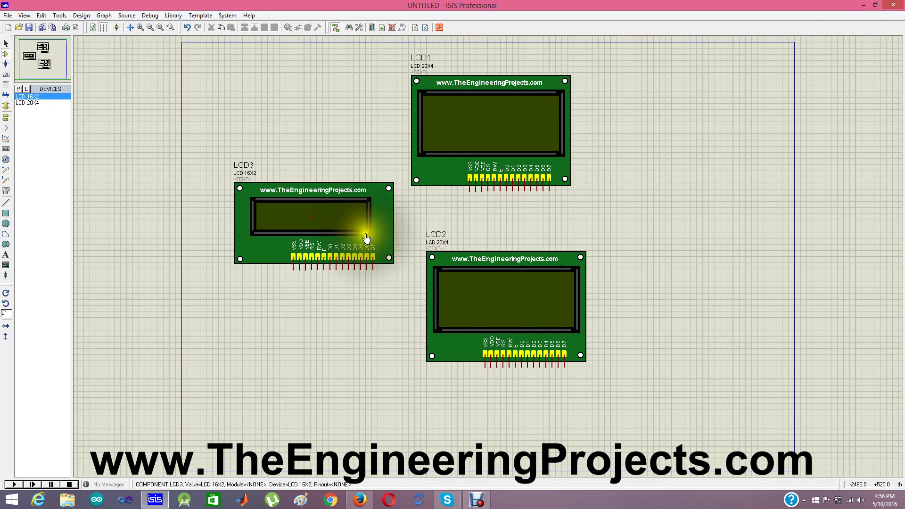
Step: Delete the extra LCD2 and move LCD3 beneath LCD1
right_click(473, 295)
left_click(499, 106)
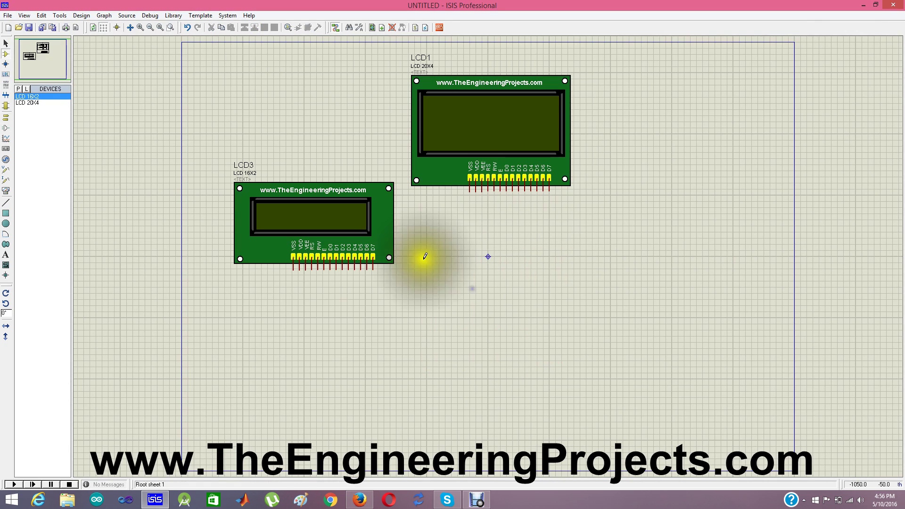
left_click(300, 251)
left_click_drag(300, 252, 469, 296)
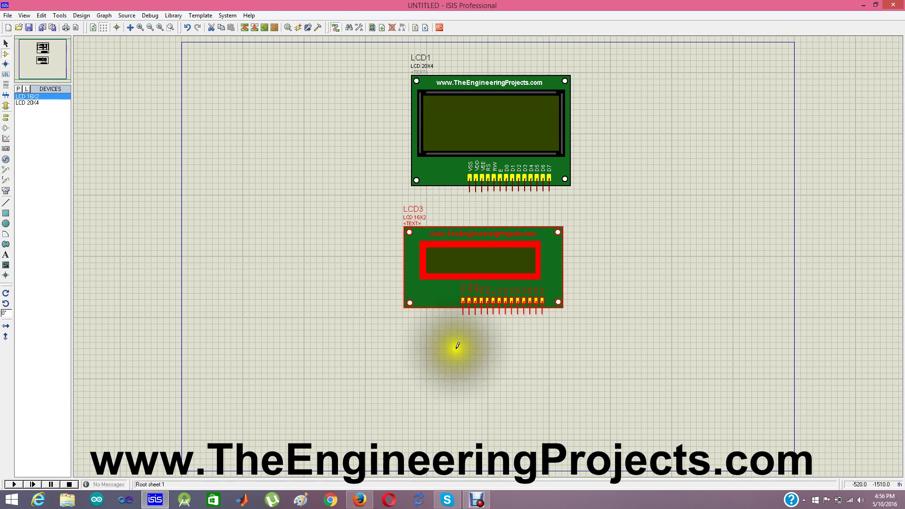
left_click(293, 333)
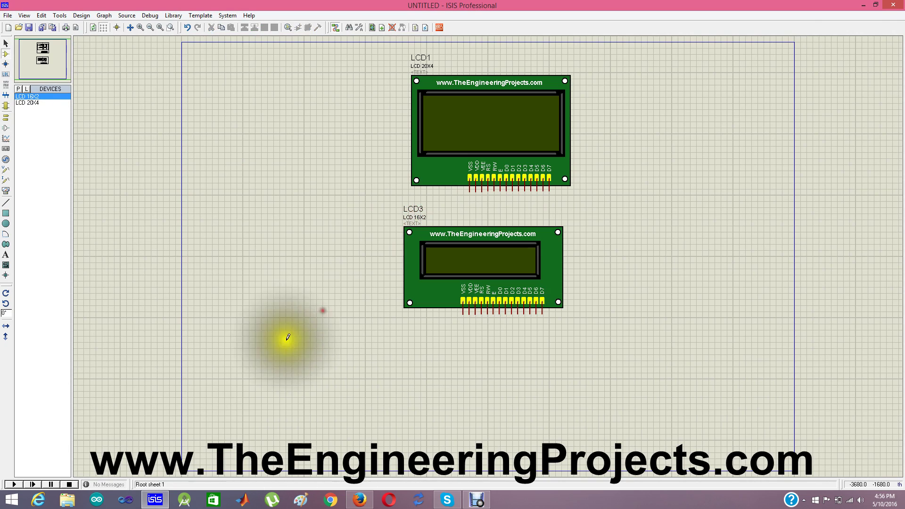
Step: Briefly run and stop the simulation to light both LCDs, then return to Firefox
left_click(12, 484)
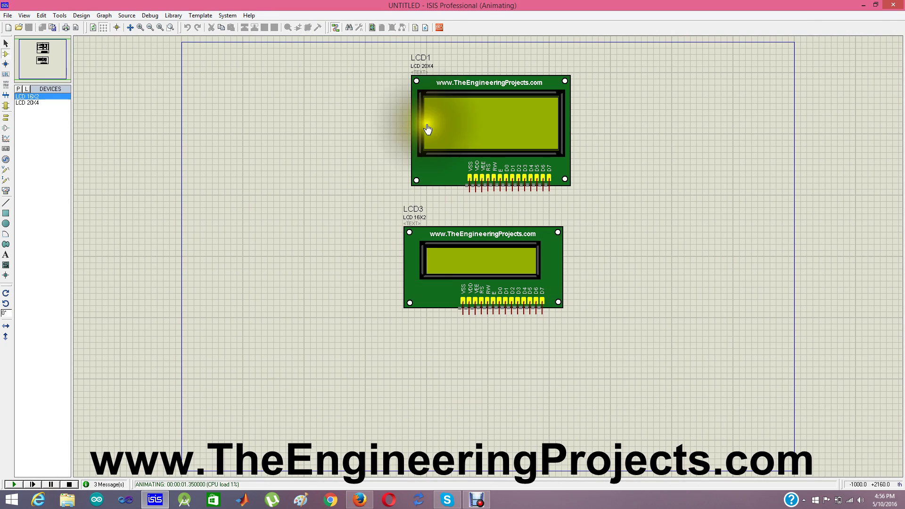
left_click(69, 484)
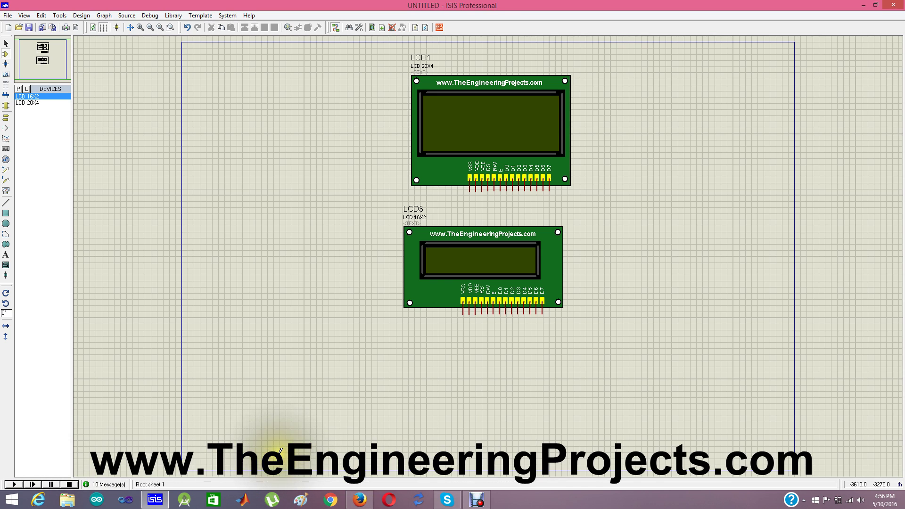
left_click(359, 500)
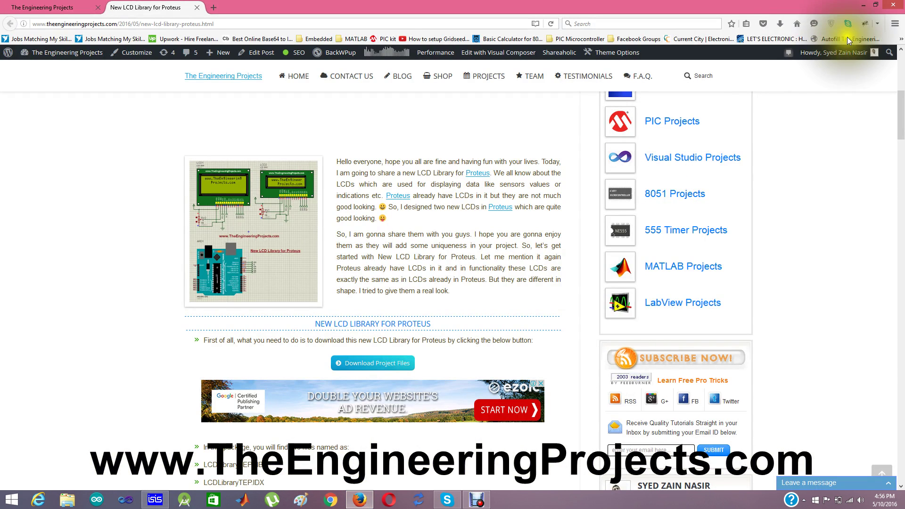
Step: Check Firefox's downloads, then re-download New LCD Library for Proteus.rar and open it in WinRAR
left_click(777, 26)
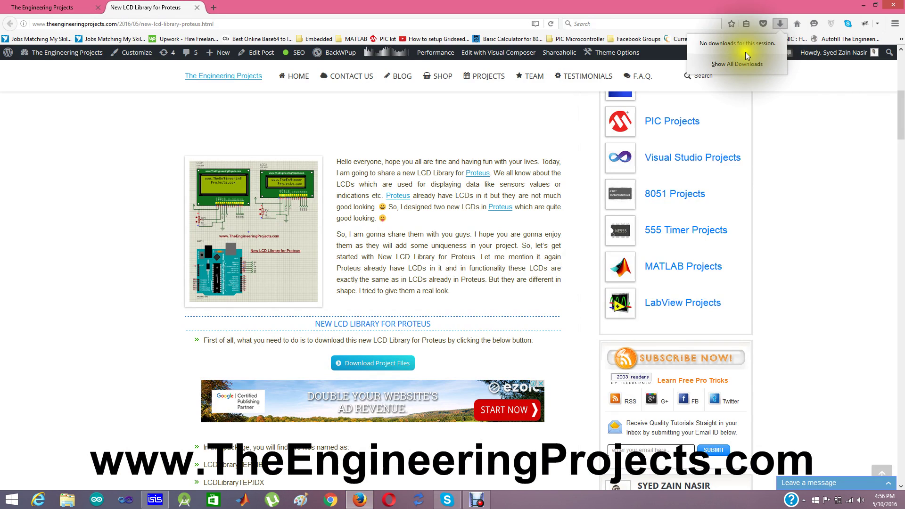
left_click(745, 66)
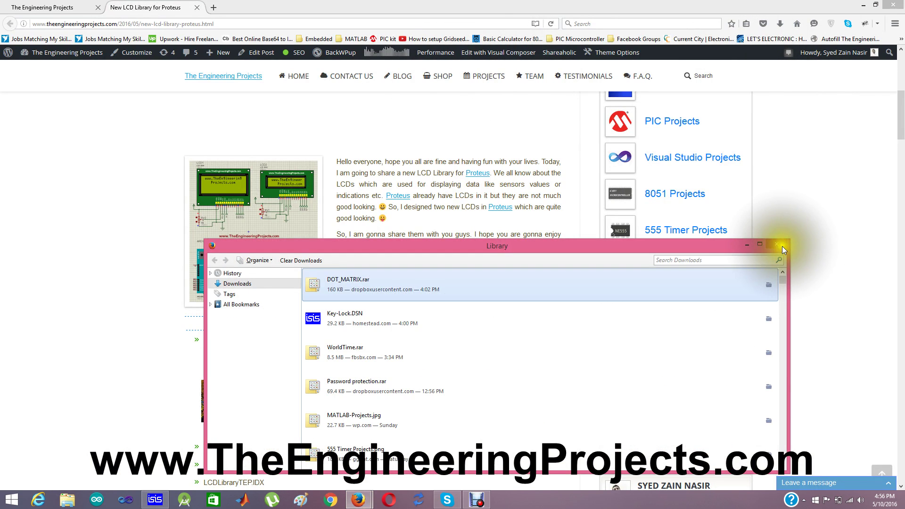
left_click(779, 243)
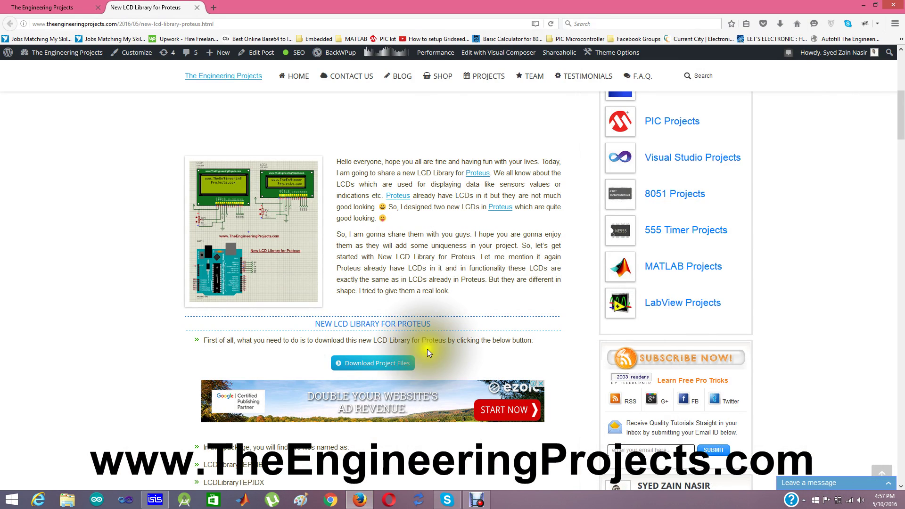
left_click(384, 362)
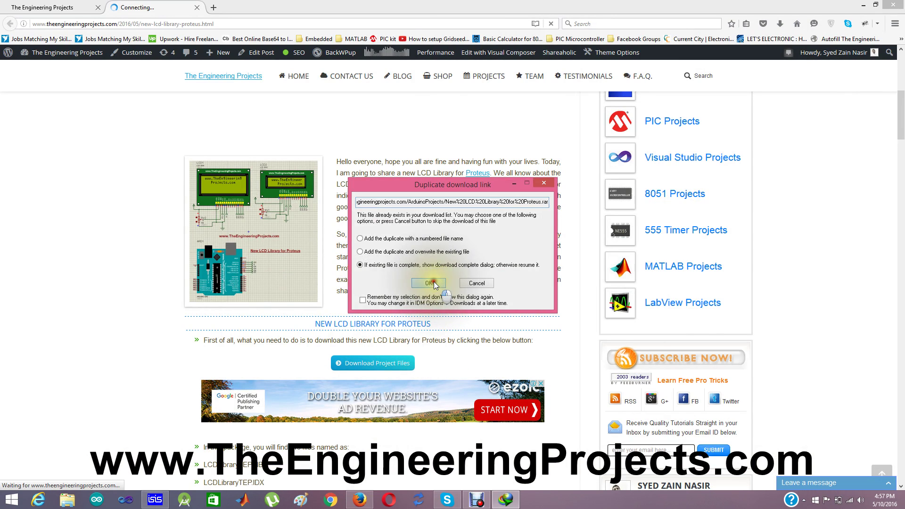
left_click(428, 283)
left_click(372, 279)
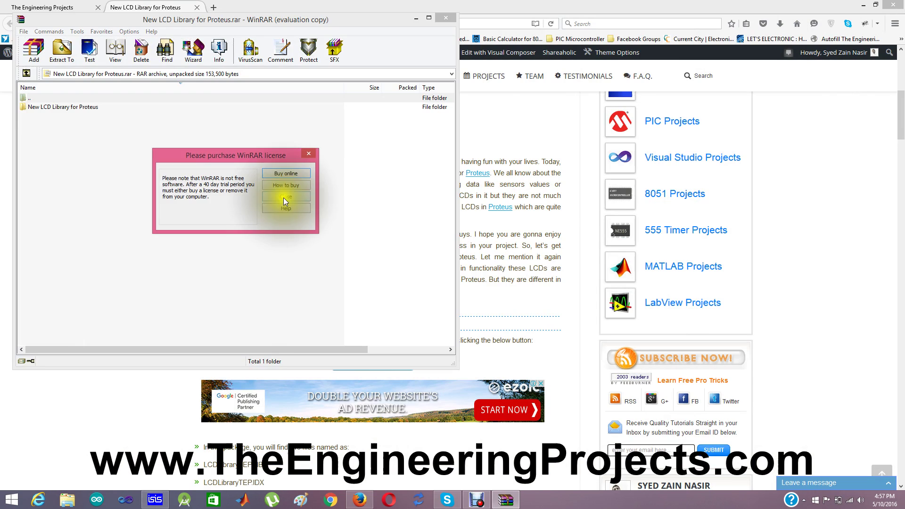
Step: Open New LCD Library for Proteus.DSN from the archive in Proteus
left_click(284, 197)
double_click(58, 108)
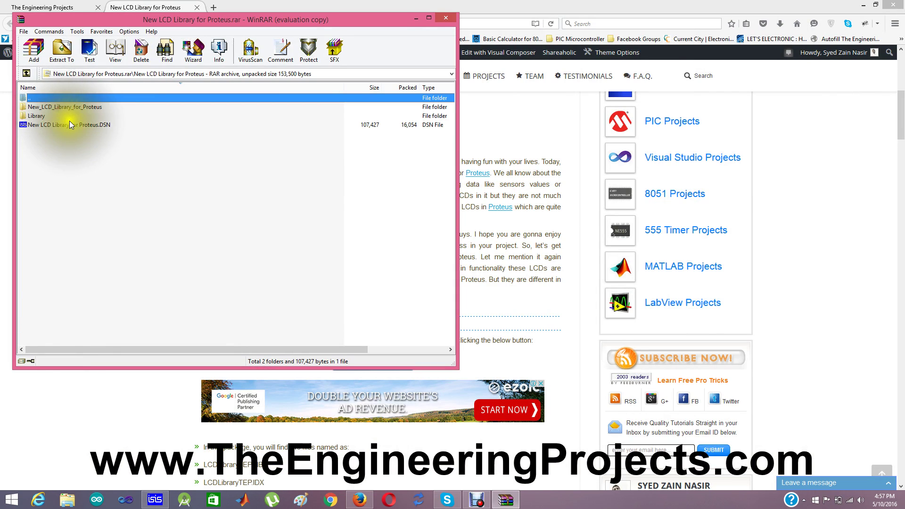
left_click(54, 124)
double_click(55, 124)
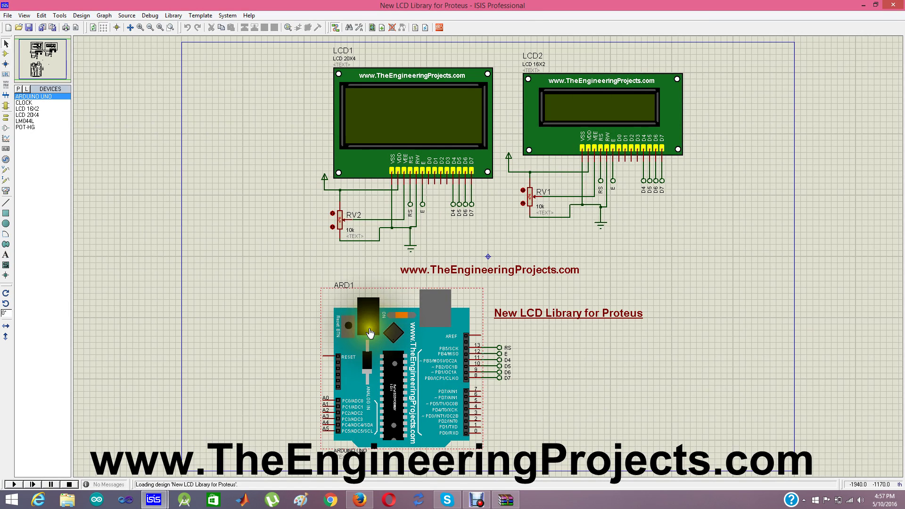
Step: Open New_LCD_Library_for_Proteus.ino from the archive's sketch folder in the Arduino IDE
left_click(503, 504)
left_click(49, 107)
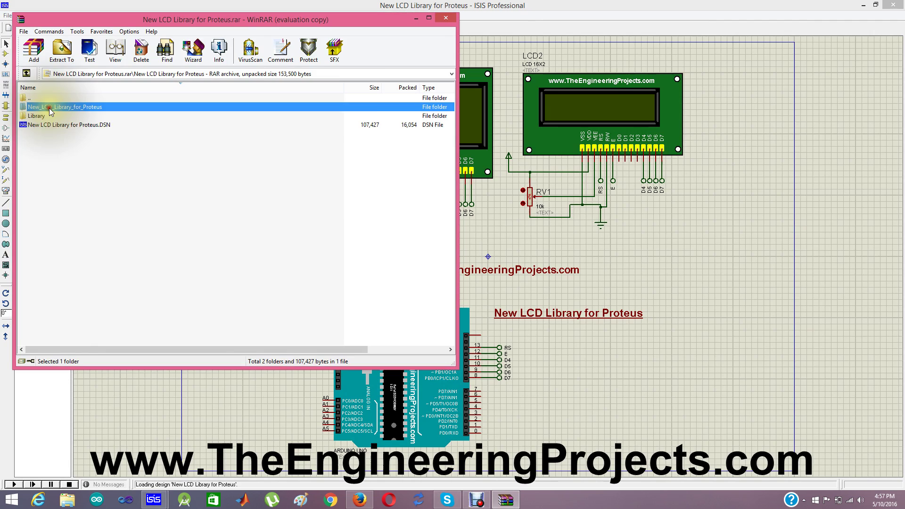
double_click(49, 108)
left_click(60, 108)
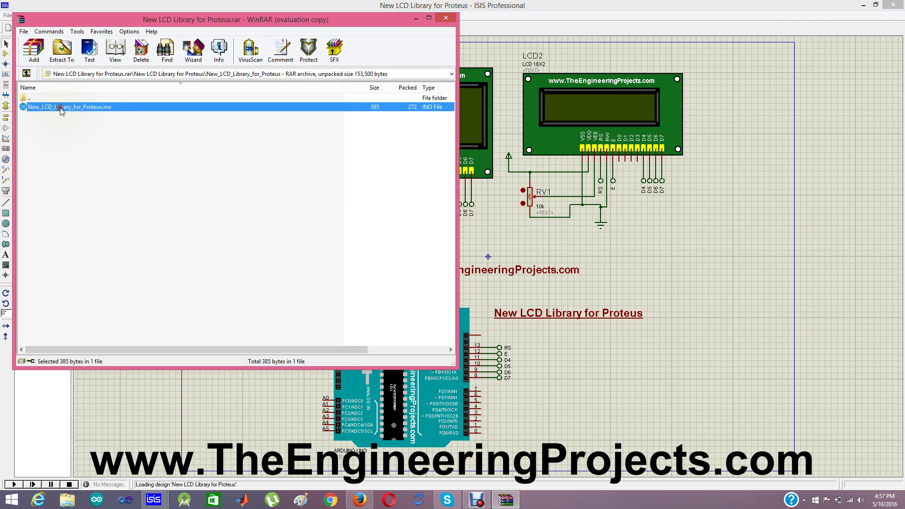
double_click(60, 108)
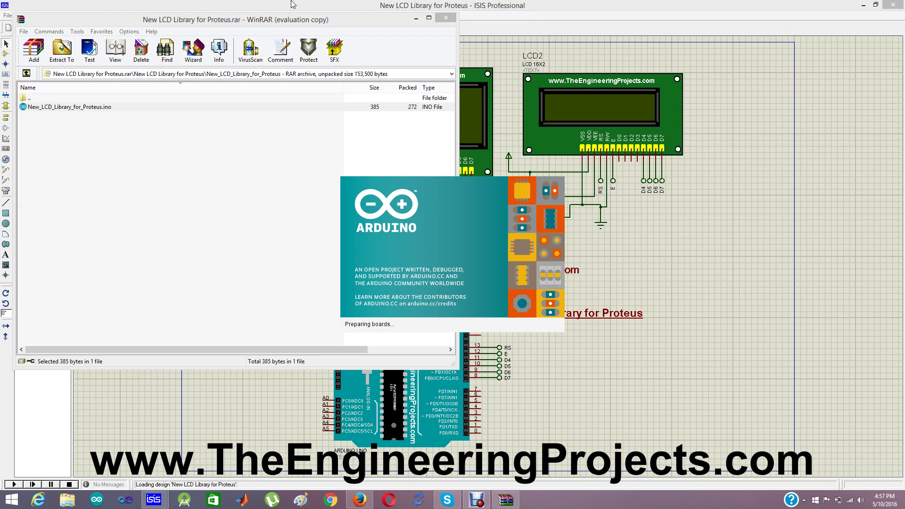
Step: Let the Arduino IDE move the sketch into its own folder and compile it
left_click(416, 18)
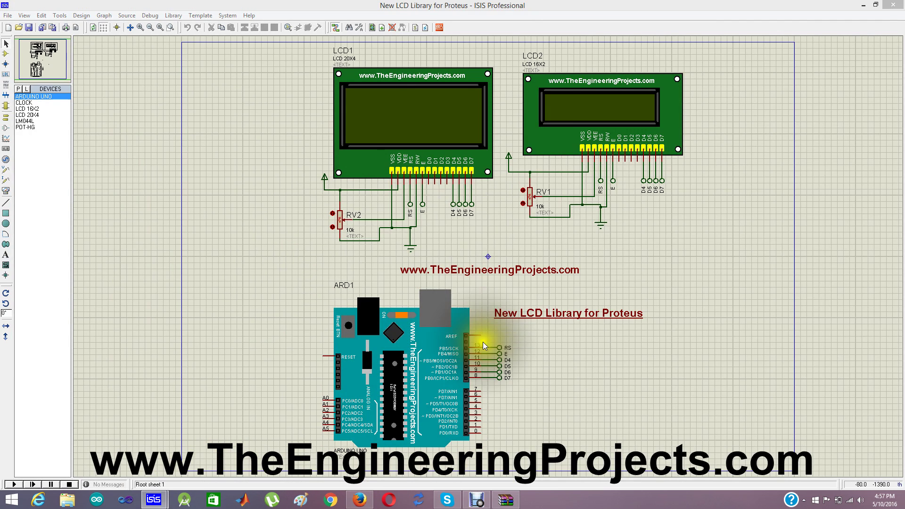
left_click(432, 273)
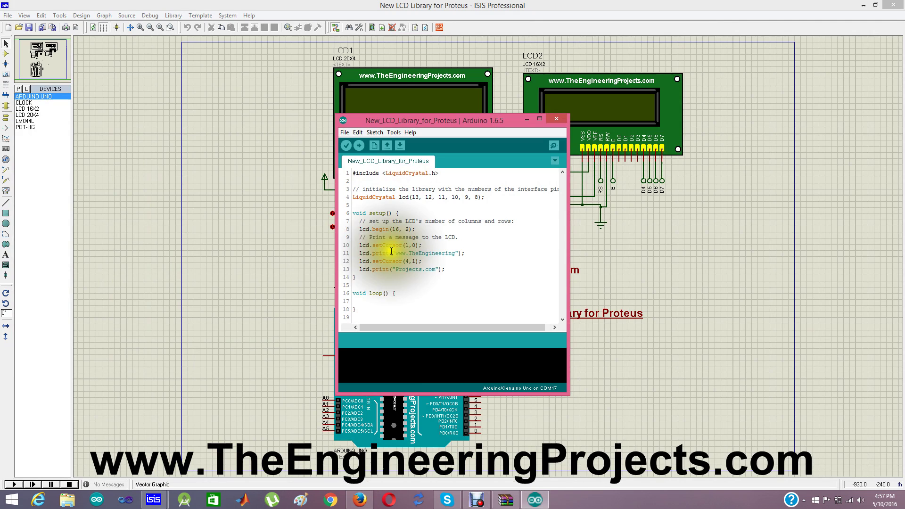
left_click(347, 146)
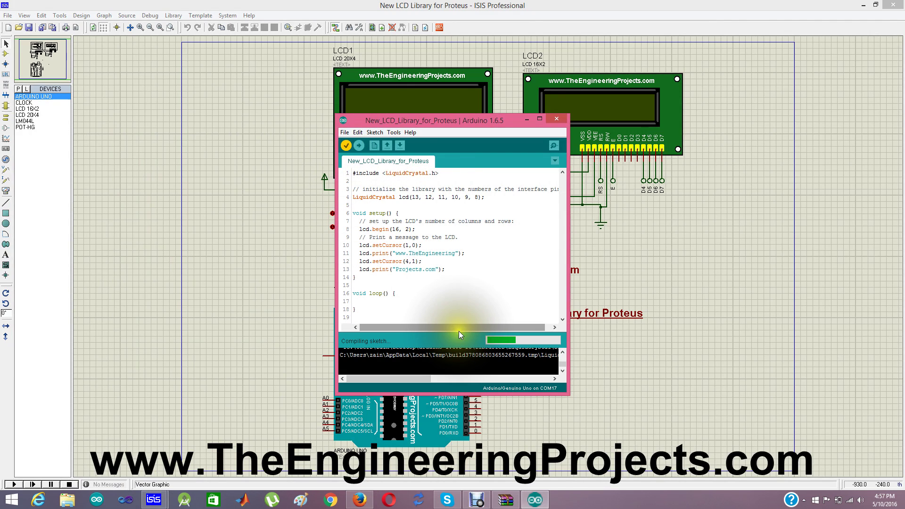
Step: Enlarge the output console and select the generated New_LCD_Library_for_Proteus.cpp.hex path
left_click_drag(458, 331, 459, 271)
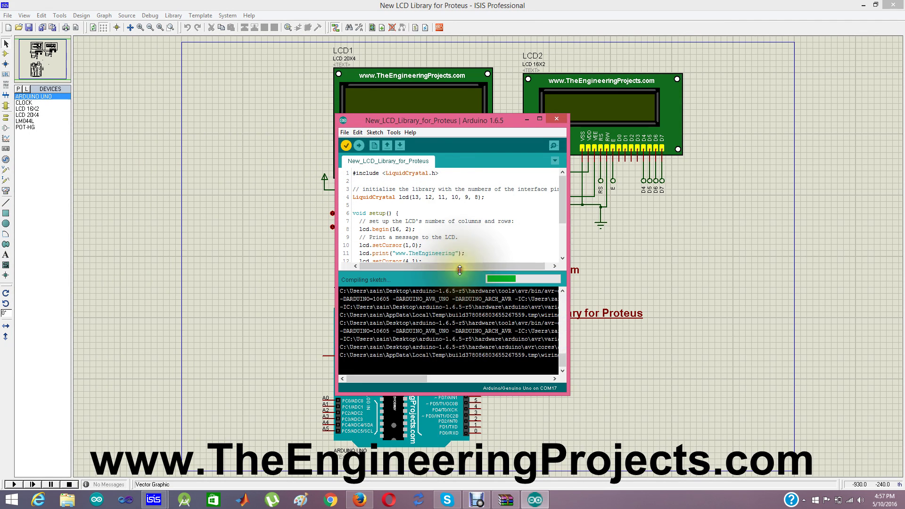
left_click_drag(572, 340, 802, 348)
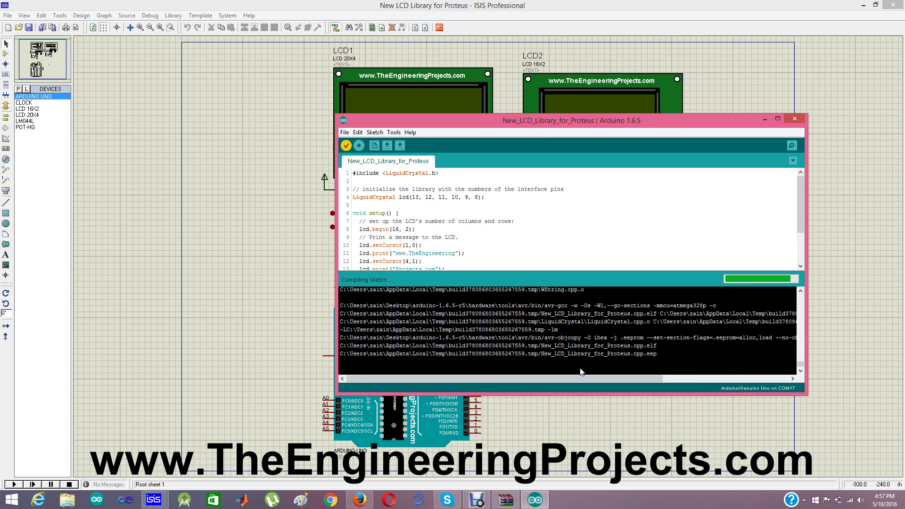
left_click_drag(660, 316, 315, 317)
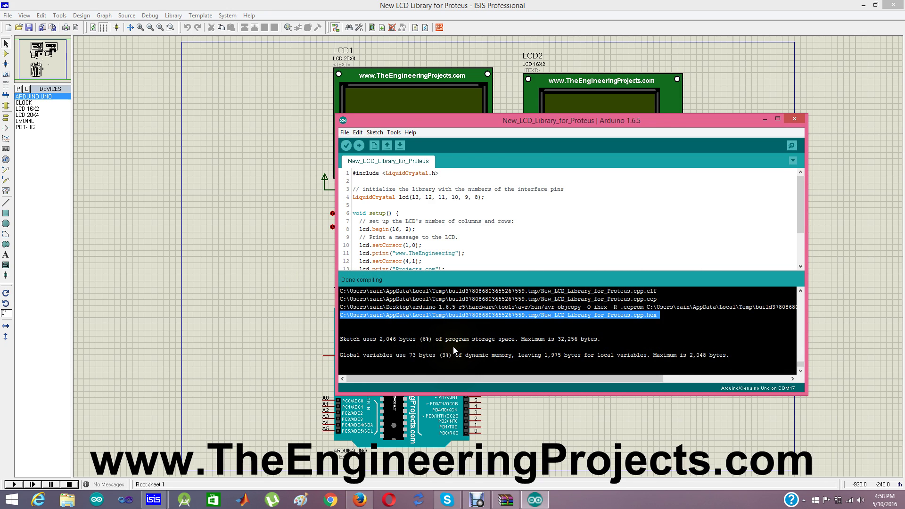
Step: Replace ARD1's Program File HelloWorld.cpp.hex with the compiled New_LCD_Library_for_Proteus.cpp.hex
left_click(385, 424)
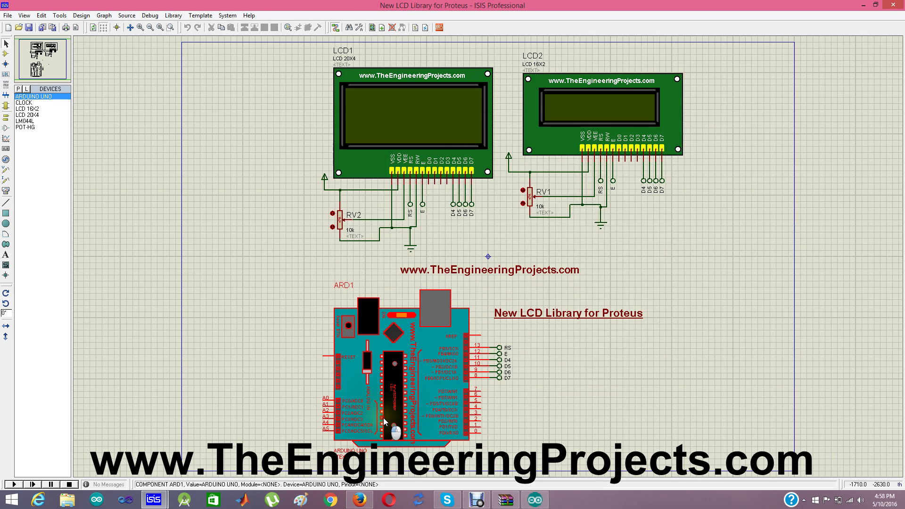
double_click(383, 363)
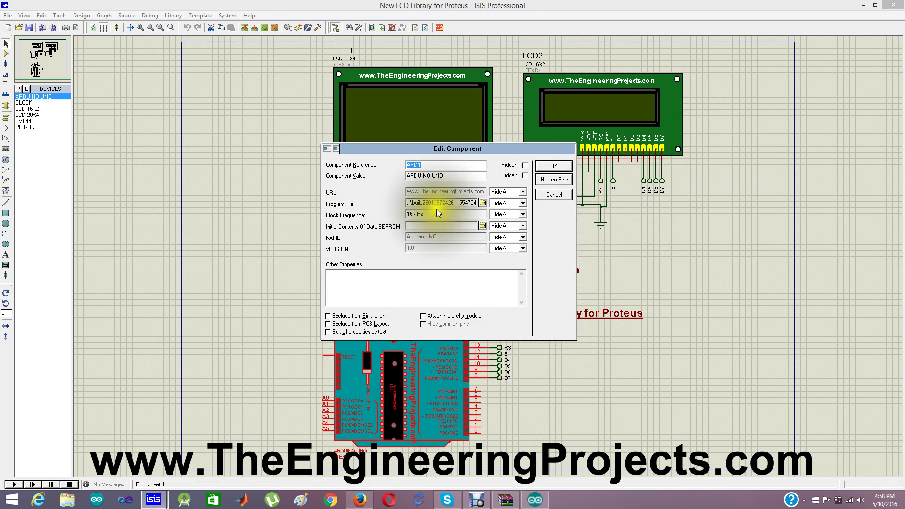
left_click_drag(437, 203, 529, 207)
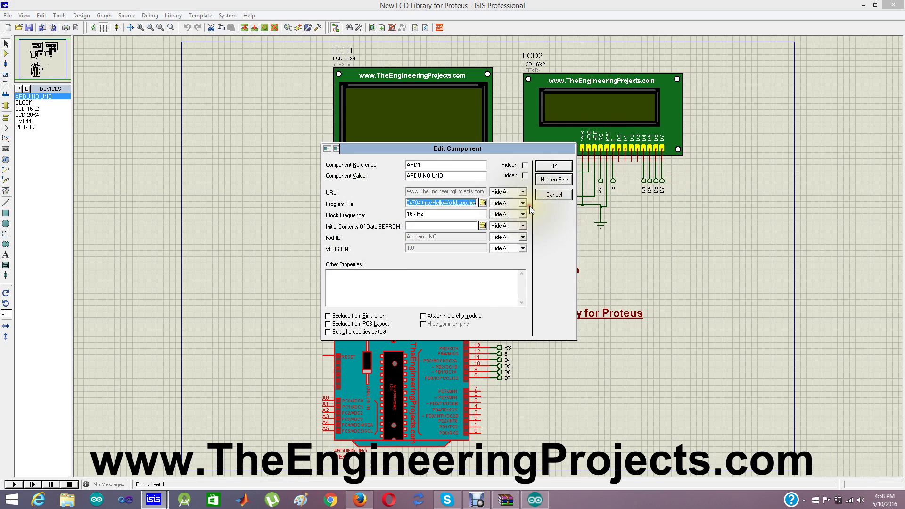
key("BackSpace")
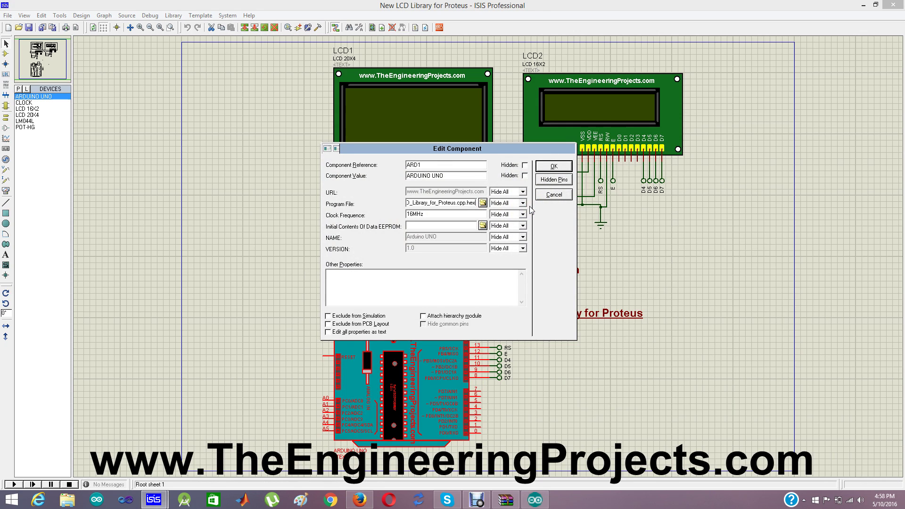
left_click(554, 166)
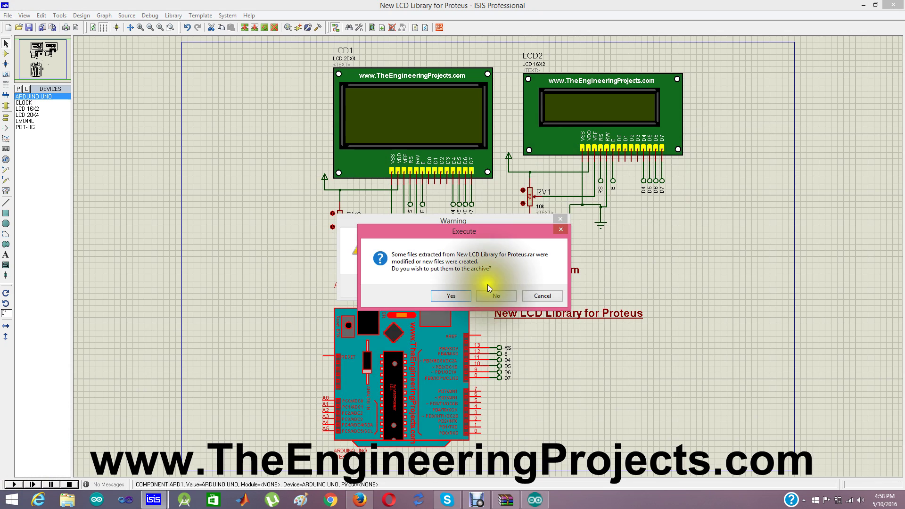
Step: Decline WinRAR's archive update, dismiss the warning, and start the simulation
left_click(496, 293)
left_click(548, 282)
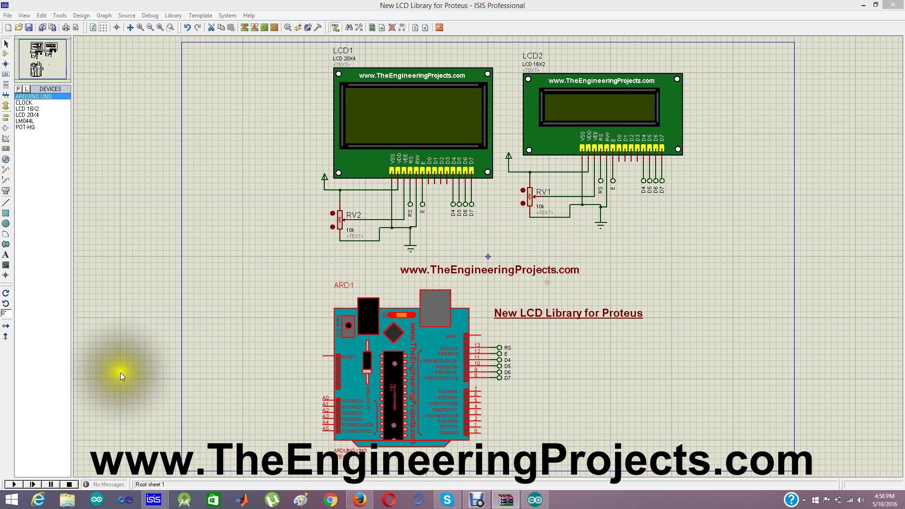
left_click(14, 484)
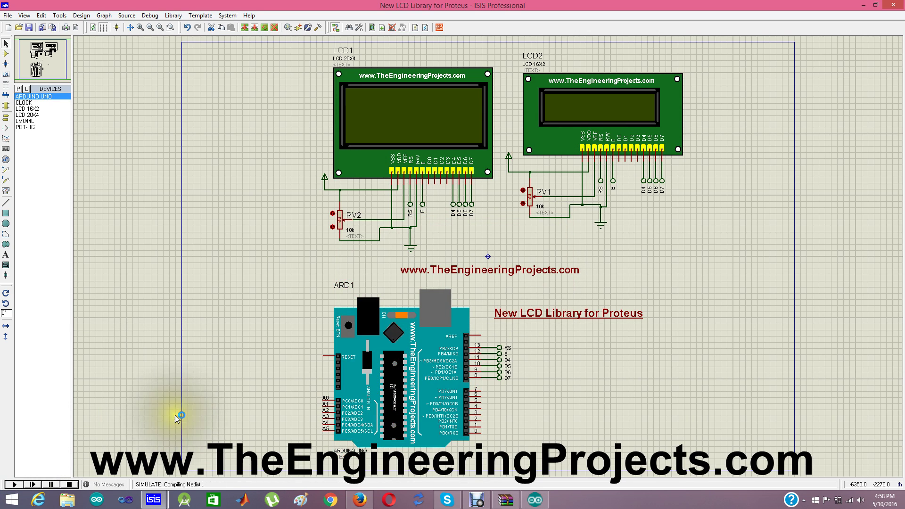